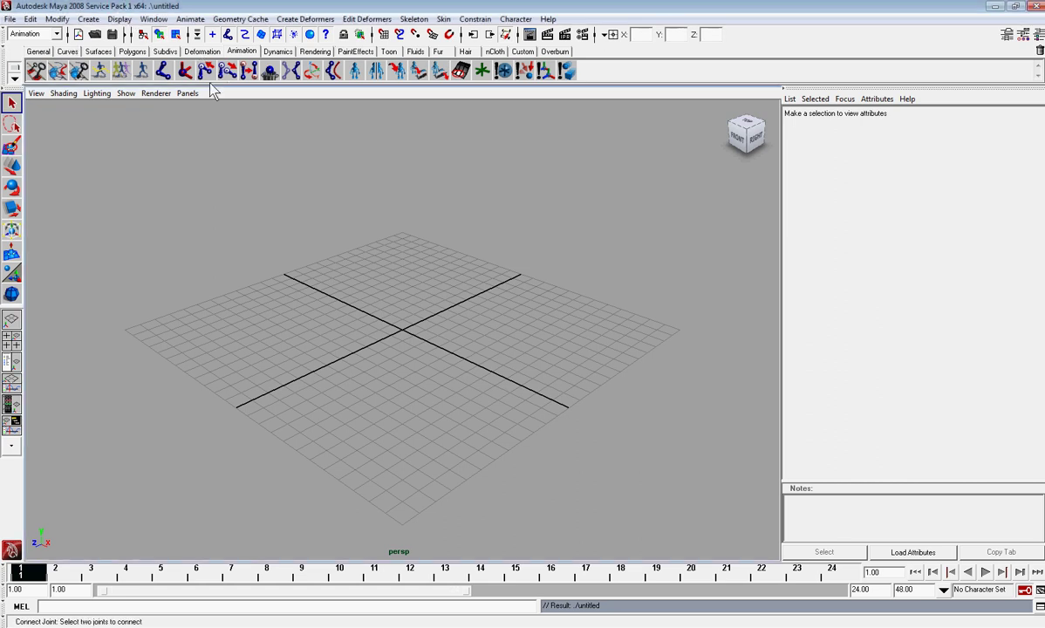
Open the Create menu in the empty, untitled scene.
{"action": "left_click", "coordinate": [87, 19]}
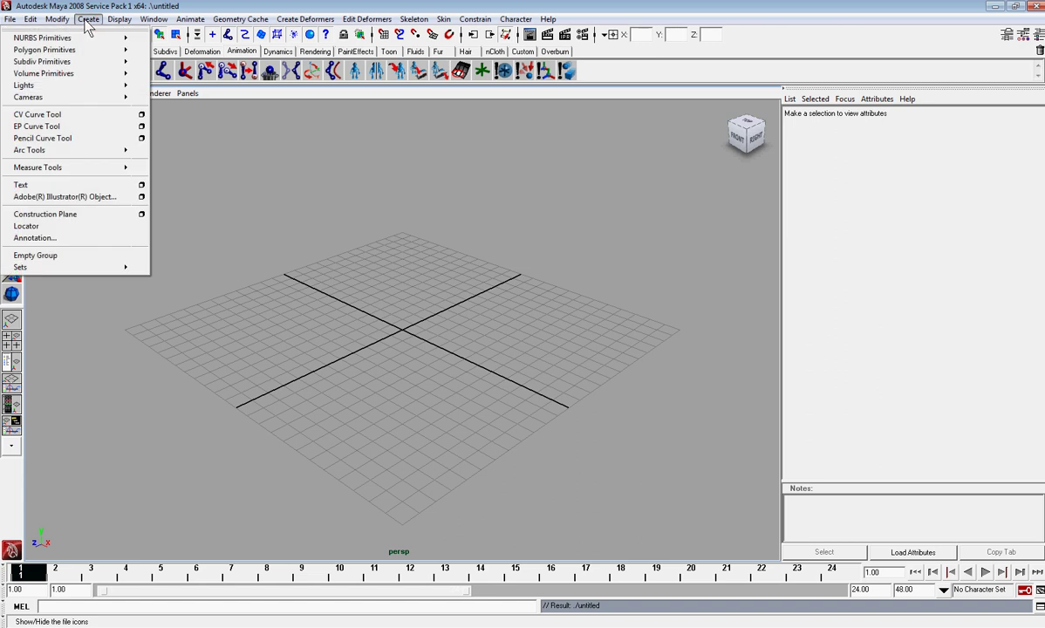
Draw a seven-point EP curve from the grid's right side to front-left, then move it along Z.
{"action": "left_click", "coordinate": [48, 127]}
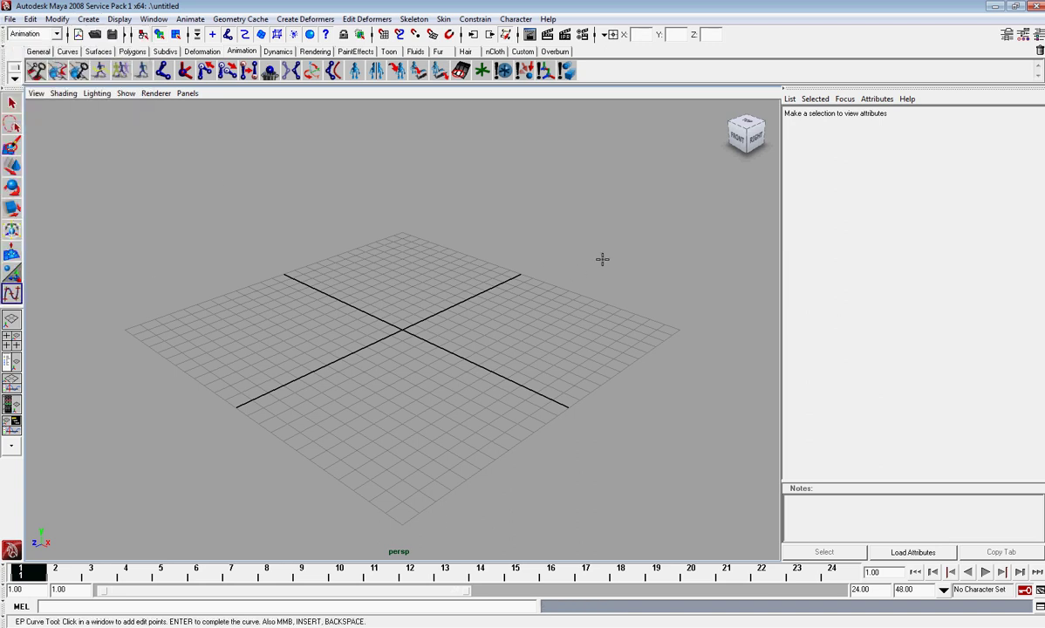
{"action": "left_click", "coordinate": [693, 275]}
{"action": "left_click", "coordinate": [582, 204]}
{"action": "left_click", "coordinate": [437, 199]}
{"action": "left_click", "coordinate": [311, 227]}
{"action": "left_click", "coordinate": [299, 287]}
{"action": "left_click", "coordinate": [386, 345]}
{"action": "left_click", "coordinate": [485, 380]}
{"action": "key", "text": "q"}
{"action": "key", "text": "w"}
{"action": "left_click_drag", "start_coordinate": [367, 342], "coordinate": [259, 442]}
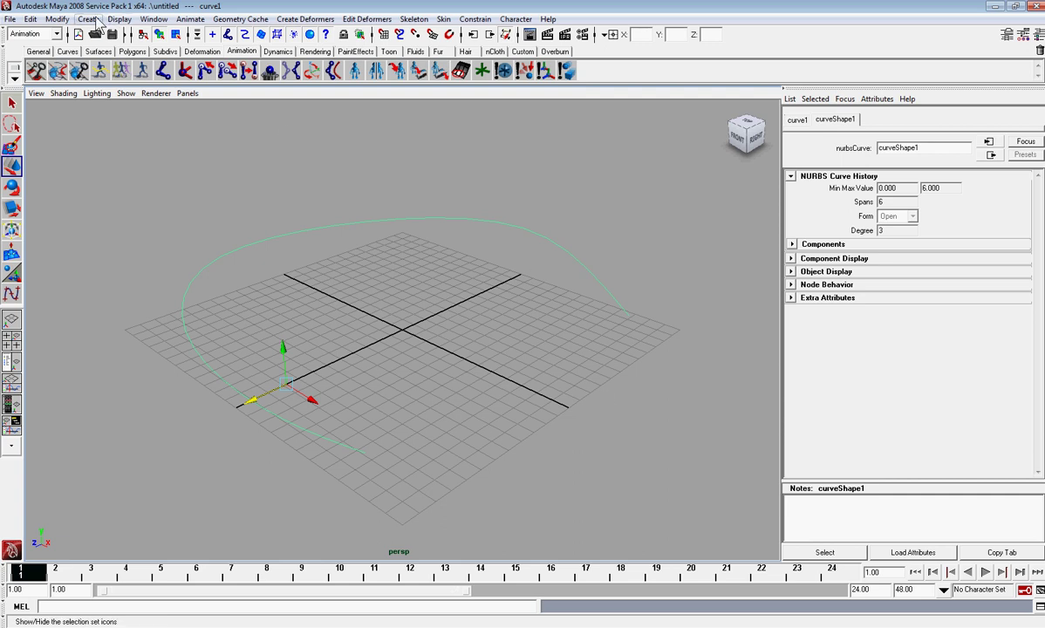
Create a polygon sphere at the curve's right-hand end.
{"action": "left_click", "coordinate": [89, 19]}
{"action": "mouse_move", "coordinate": [64, 54]}
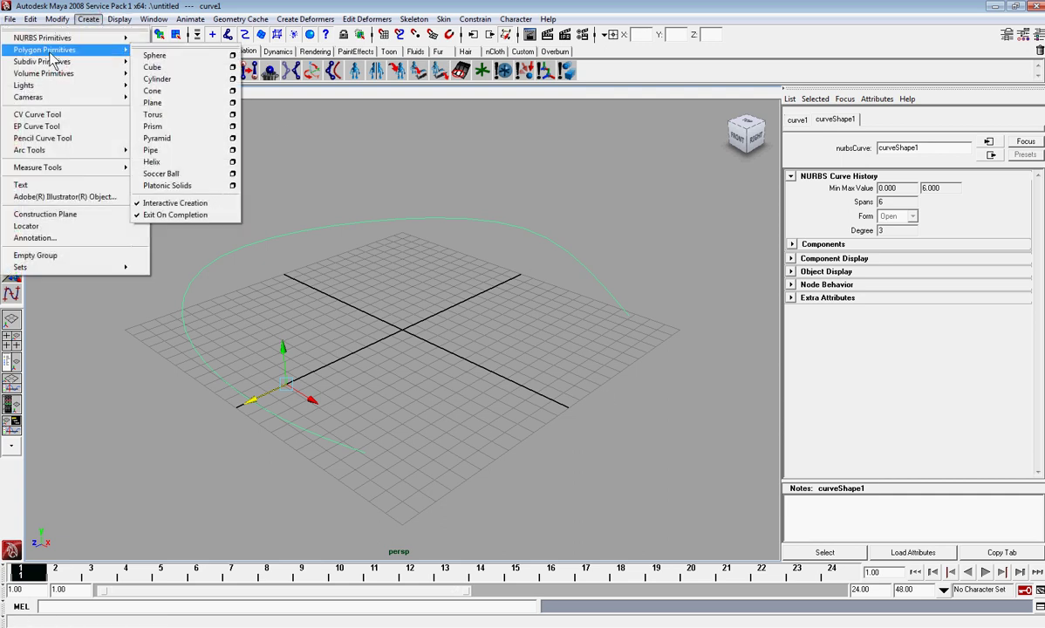
{"action": "left_click", "coordinate": [175, 53]}
{"action": "left_click_drag", "start_coordinate": [643, 333], "coordinate": [663, 350]}
Select the sphere, then add the curve to the selection.
{"action": "left_click", "coordinate": [665, 301]}
{"action": "left_click", "coordinate": [646, 325]}
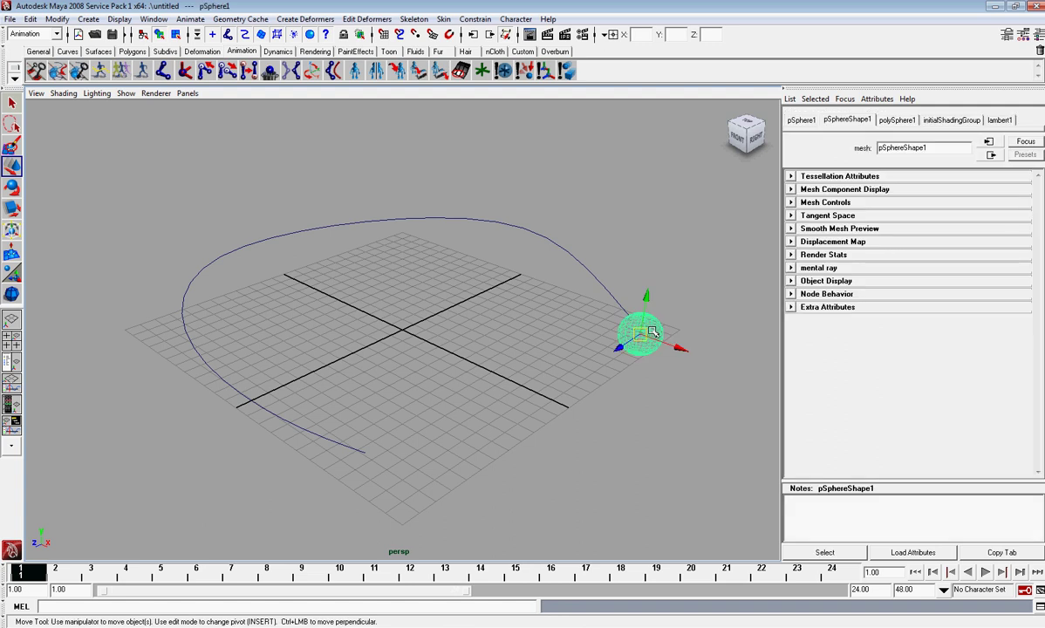
{"action": "left_click", "coordinate": [572, 249]}
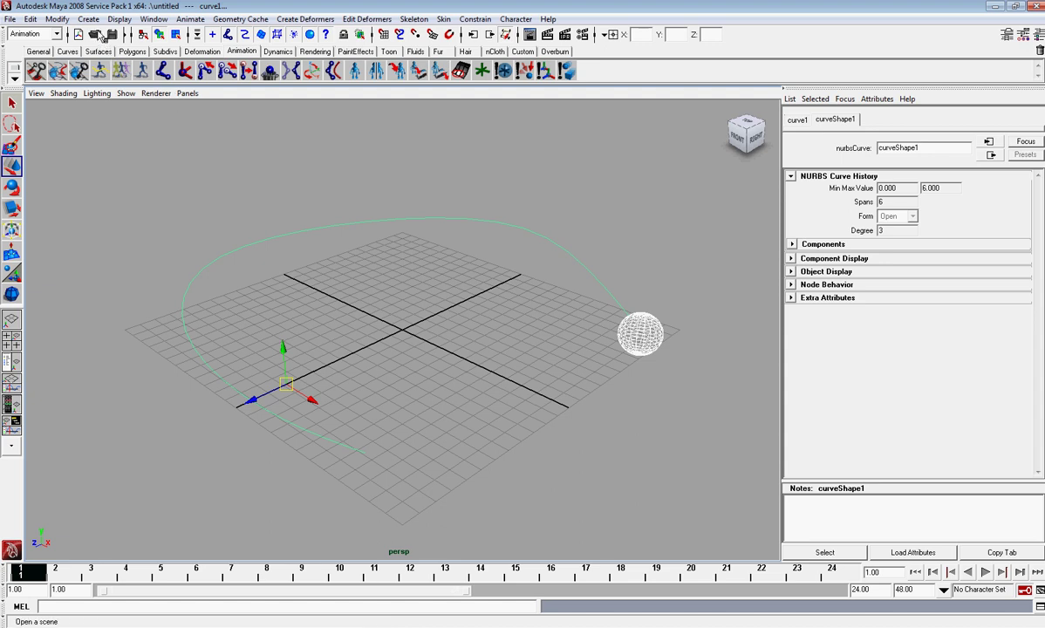
In the Animation menu set, attach the sphere to the curve as a motion path with Start/End timing.
{"action": "left_click", "coordinate": [33, 33]}
{"action": "left_click", "coordinate": [24, 35]}
{"action": "left_click", "coordinate": [185, 19]}
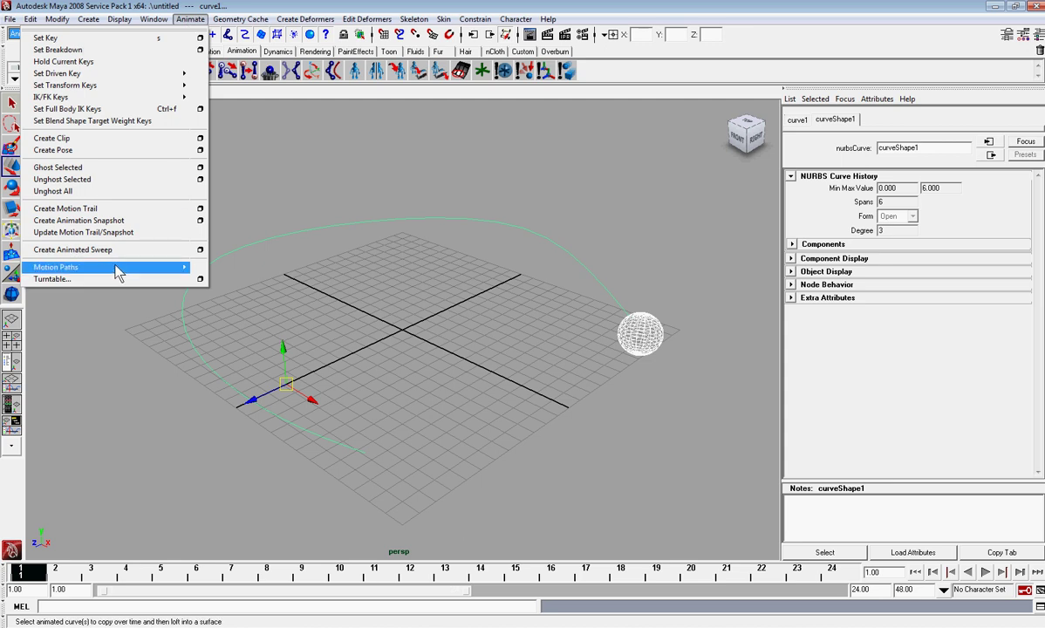
{"action": "mouse_move", "coordinate": [115, 270]}
{"action": "left_click", "coordinate": [300, 284]}
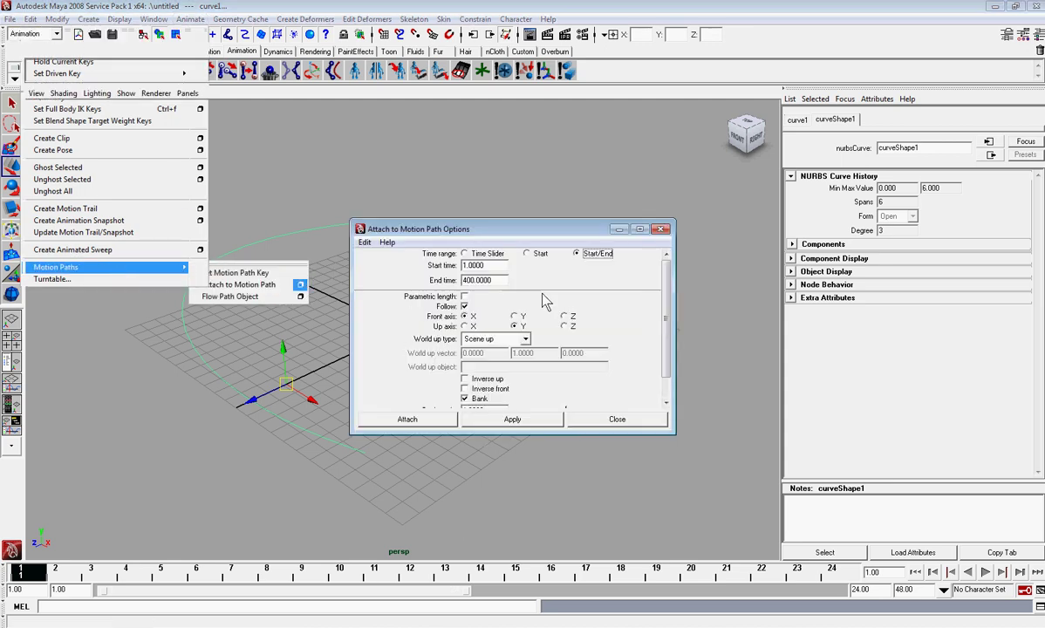
{"action": "left_click", "coordinate": [599, 254]}
{"action": "left_click_drag", "start_coordinate": [502, 281], "coordinate": [460, 280]}
{"action": "type", "text": "300"}
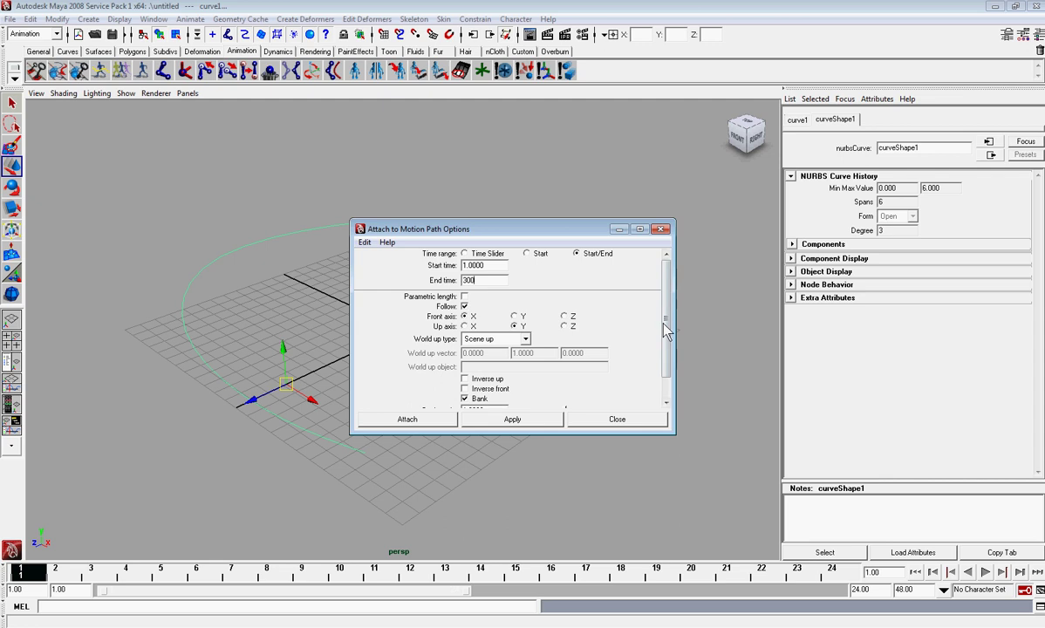
{"action": "left_click_drag", "start_coordinate": [665, 324], "coordinate": [667, 386]}
{"action": "left_click", "coordinate": [524, 418]}
{"action": "left_click", "coordinate": [611, 420]}
Set the animation end time to 300.
{"action": "double_click", "coordinate": [907, 590]}
{"action": "type", "text": "300"}
{"action": "key", "text": "Return"}
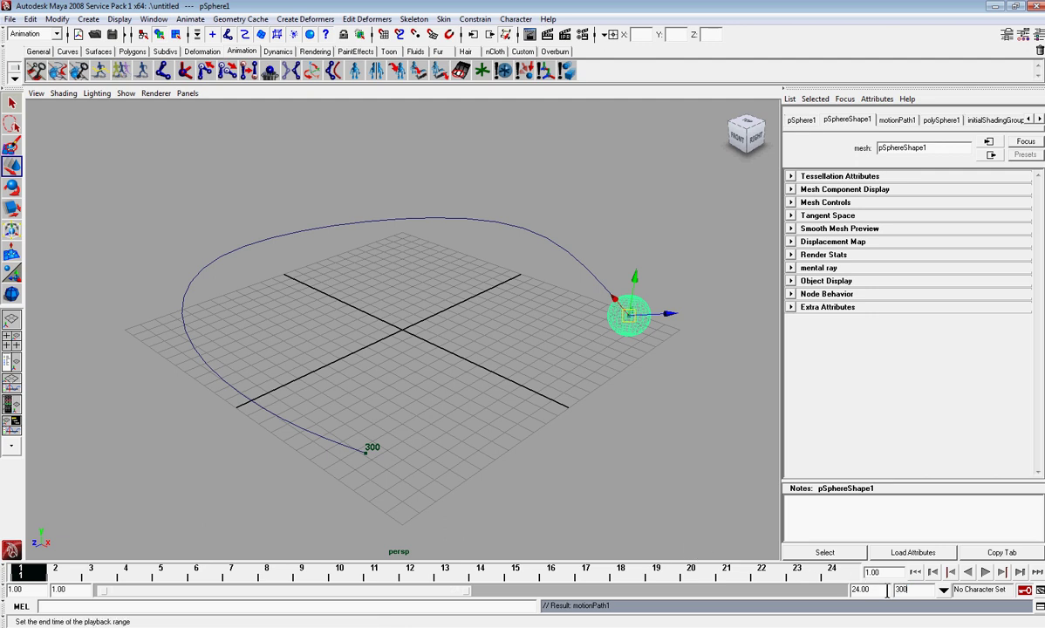
Set the playback end to 300 and preview the sphere travelling the path.
{"action": "double_click", "coordinate": [878, 590]}
{"action": "type", "text": "300"}
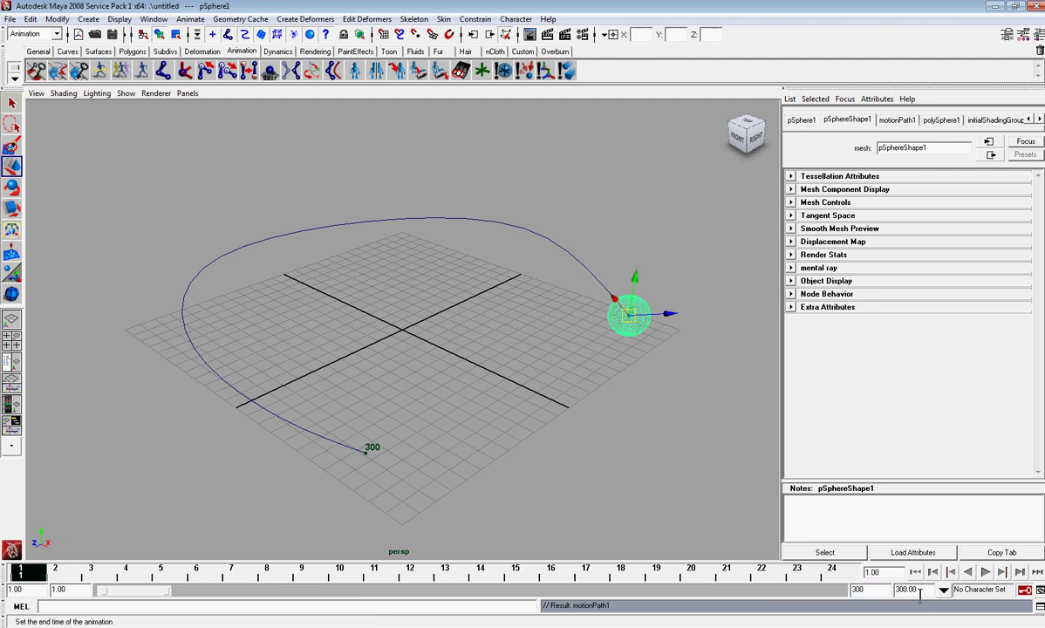
{"action": "key", "text": "Return"}
{"action": "left_click", "coordinate": [985, 573]}
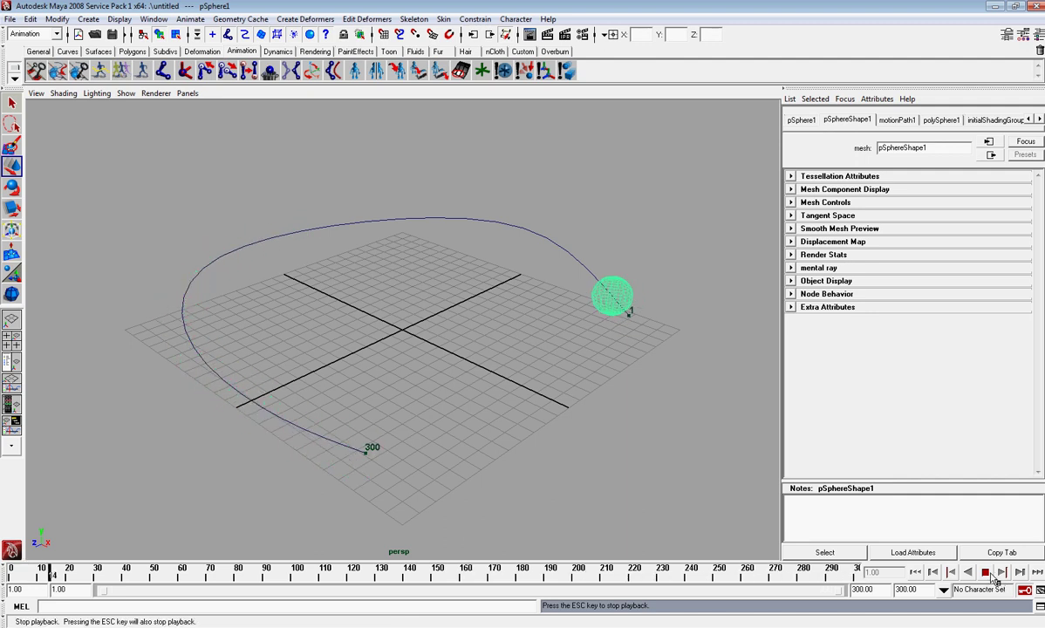
{"action": "left_click", "coordinate": [987, 573]}
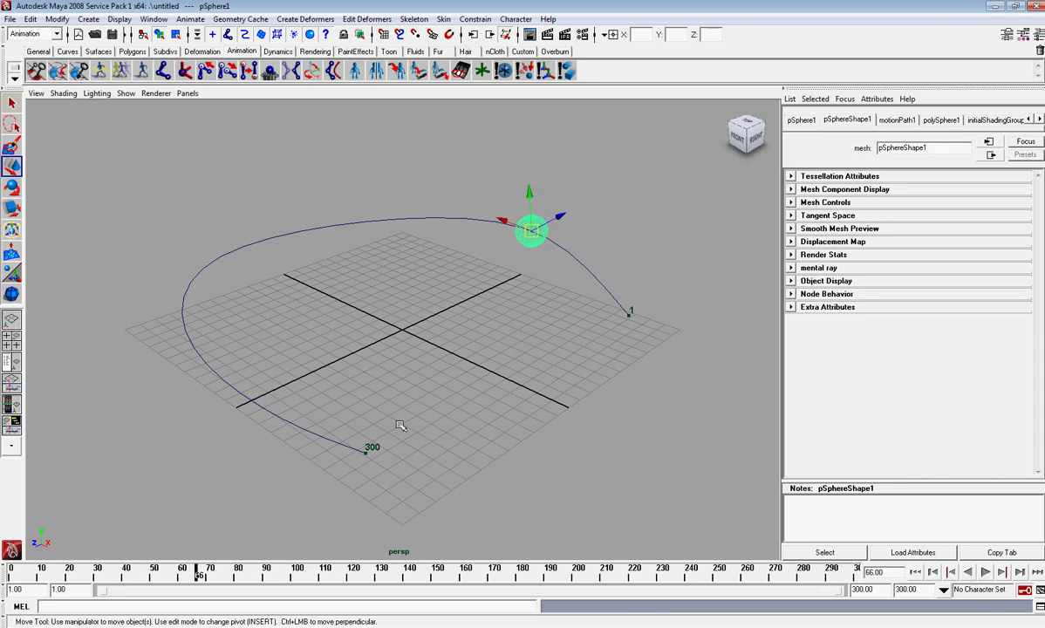
Marquee-select the sphere and curve together and delete them.
{"action": "left_click", "coordinate": [479, 317]}
{"action": "left_click_drag", "start_coordinate": [234, 199], "coordinate": [685, 534]}
{"action": "key", "text": "Delete"}
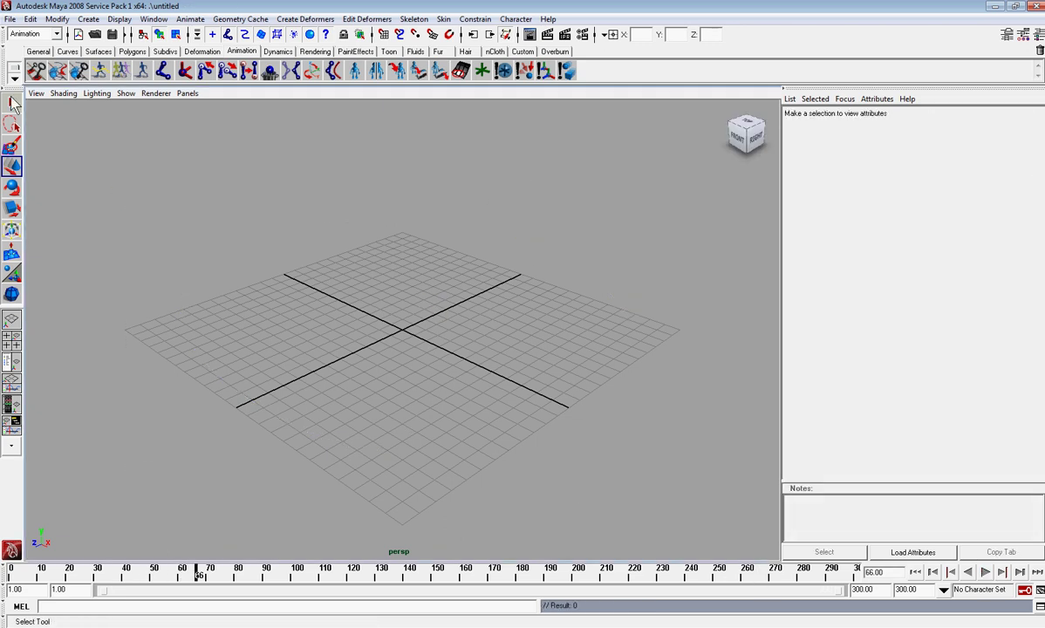
Import Republic Fighter.mb and view it smooth-shaded from a tumbled angle.
{"action": "left_click", "coordinate": [9, 19]}
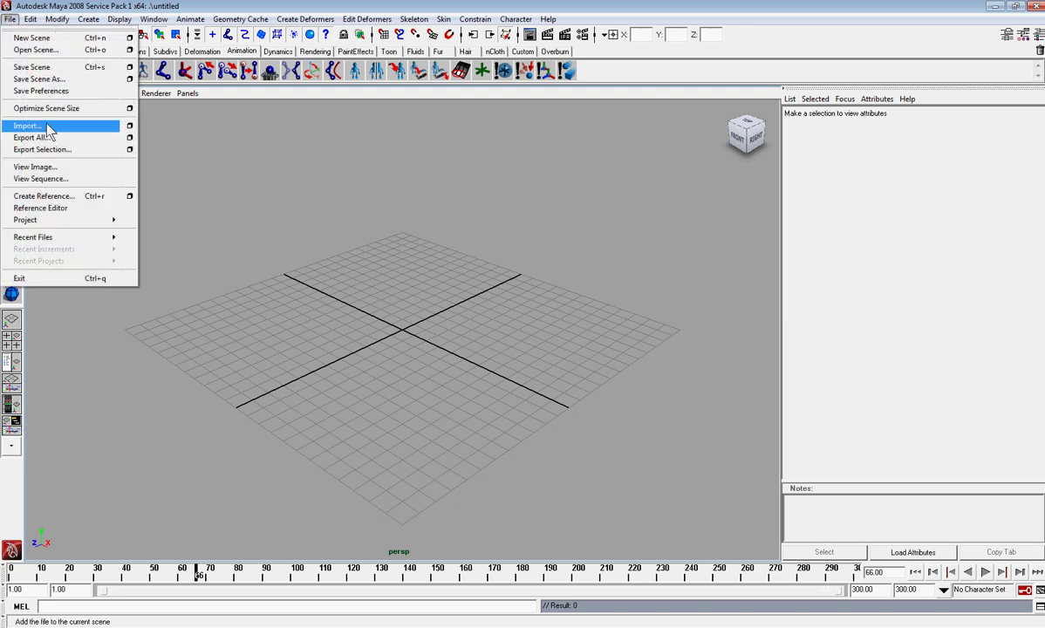
{"action": "left_click", "coordinate": [28, 127]}
{"action": "left_click_drag", "start_coordinate": [689, 266], "coordinate": [690, 388]}
{"action": "left_click", "coordinate": [489, 303]}
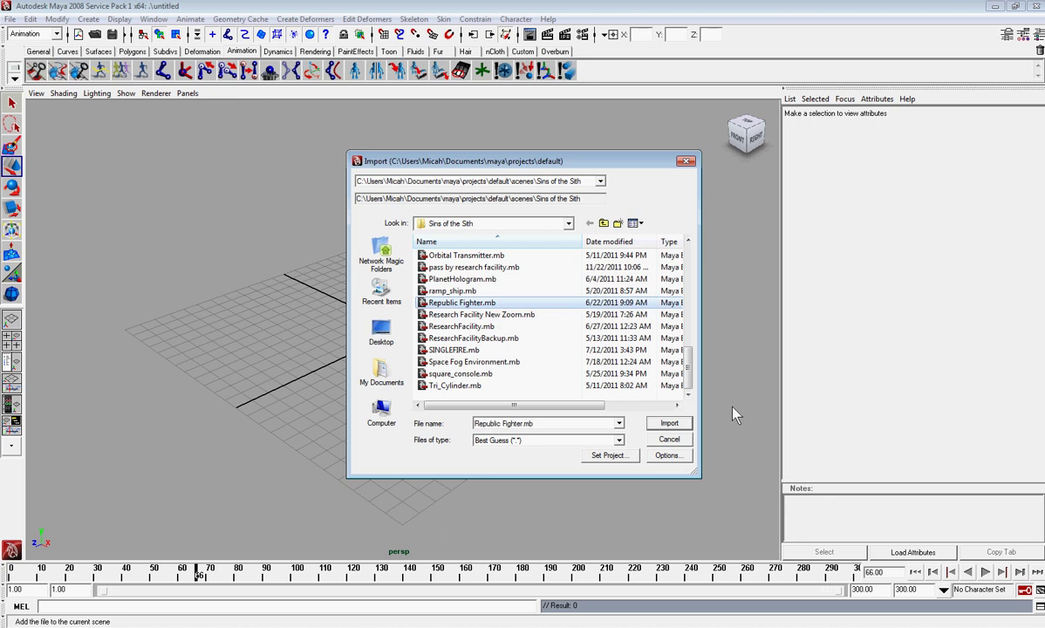
{"action": "left_click", "coordinate": [669, 424]}
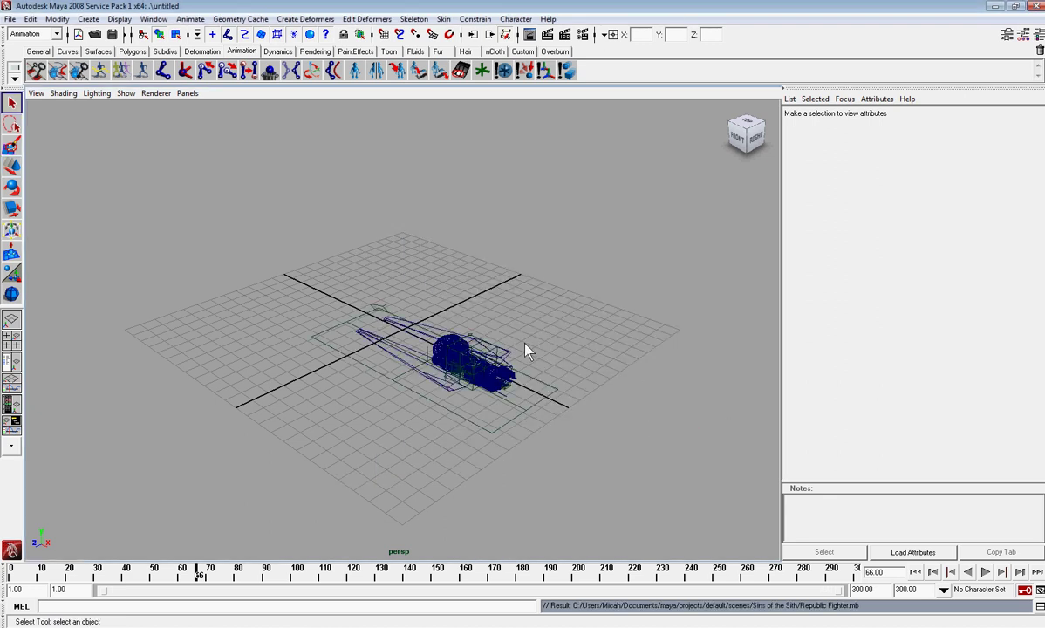
{"action": "key", "text": "5"}
{"action": "mouse_move", "coordinate": [526, 351]}
{"action": "left_mouse_down", "text": "alt"}
{"action": "mouse_move", "coordinate": [583, 343]}
{"action": "mouse_move", "coordinate": [532, 347]}
{"action": "mouse_move", "coordinate": [550, 349]}
{"action": "left_mouse_up", "text": "alt"}
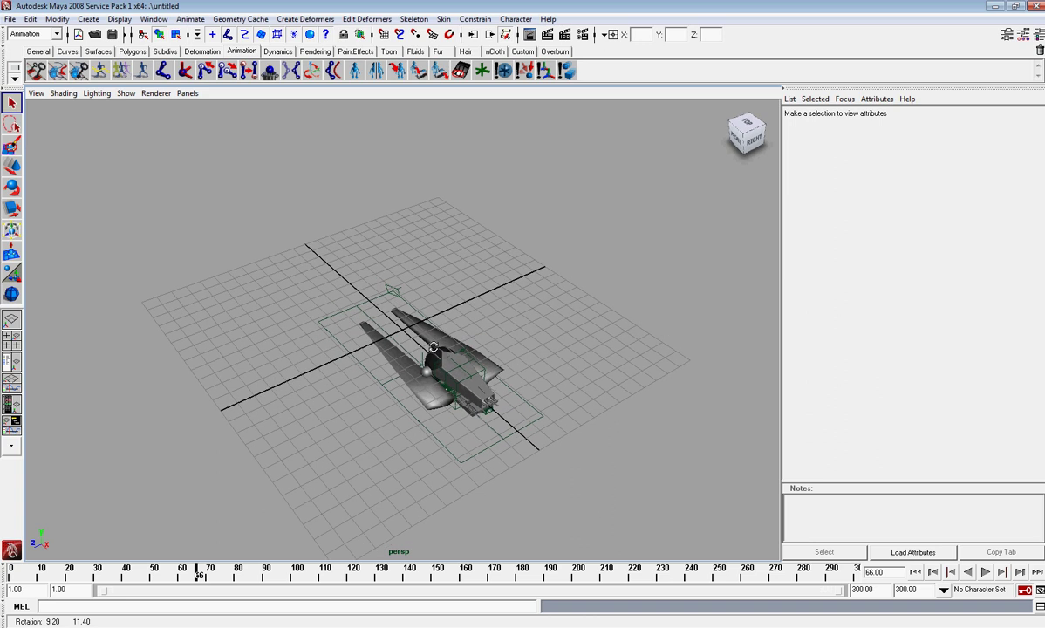
Uniformly scale the fighter to 0.509, then move it along Z to -23.7.
{"action": "left_click", "coordinate": [11, 165]}
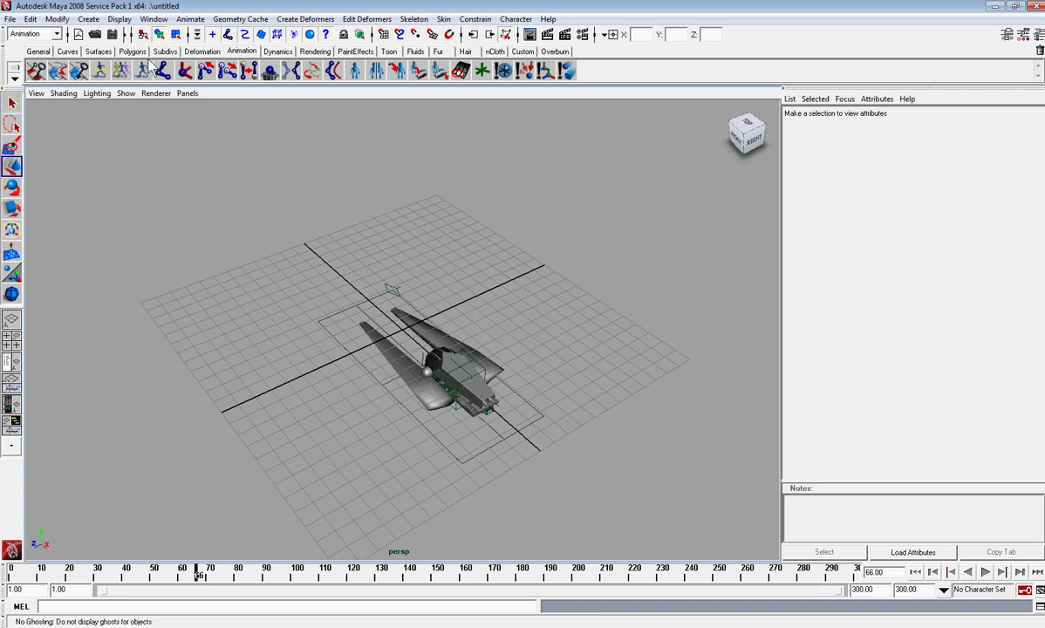
{"action": "left_click", "coordinate": [458, 384]}
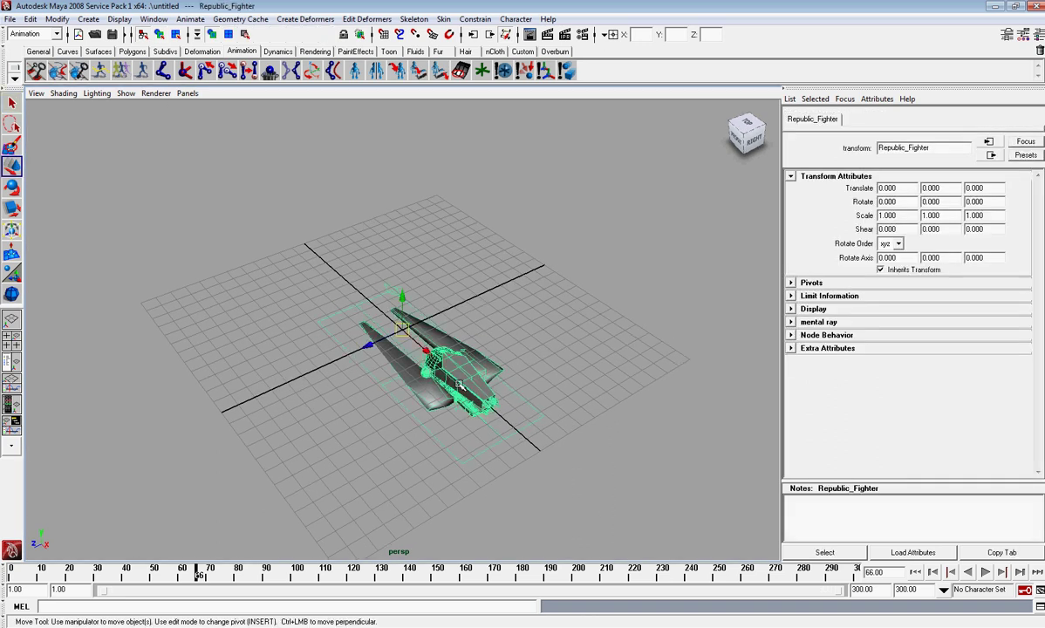
{"action": "left_click", "coordinate": [12, 208]}
{"action": "left_click_drag", "start_coordinate": [393, 327], "coordinate": [324, 288]}
{"action": "left_click", "coordinate": [11, 165]}
{"action": "left_click_drag", "start_coordinate": [367, 341], "coordinate": [586, 196]}
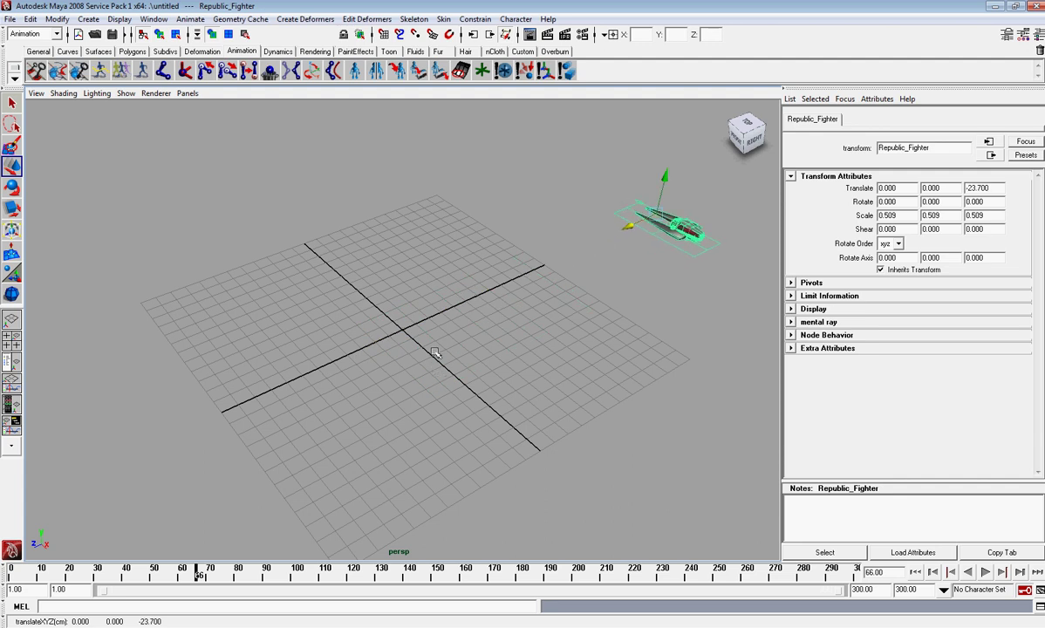
Draw a 17-point looping EP curve from beside the fighter around the grid and back.
{"action": "left_click", "coordinate": [91, 20]}
{"action": "left_click", "coordinate": [44, 127]}
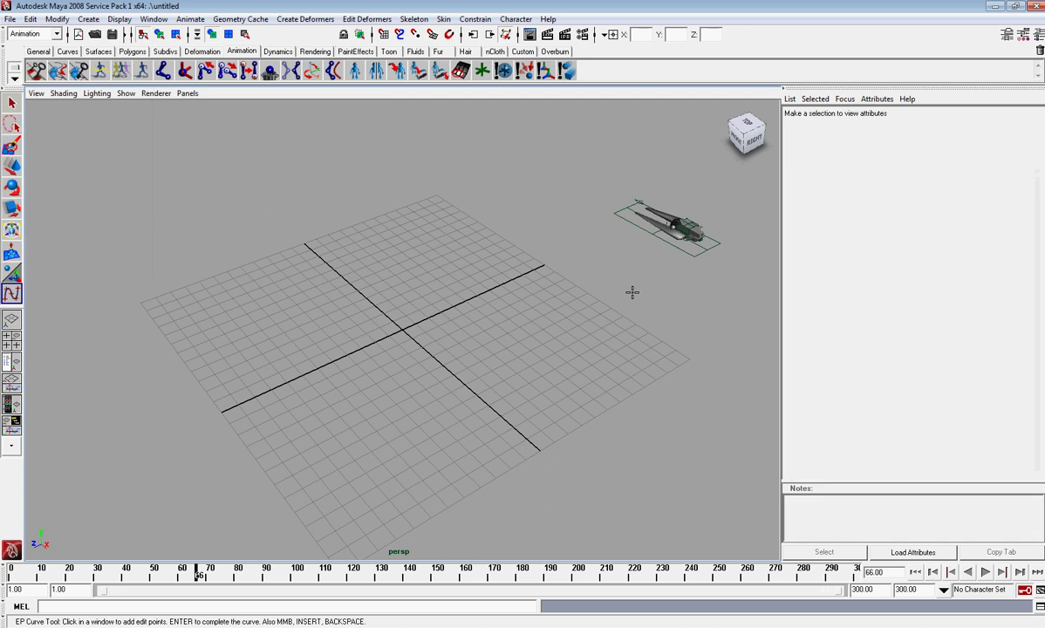
{"action": "left_click", "coordinate": [617, 190]}
{"action": "left_click", "coordinate": [527, 147]}
{"action": "left_click", "coordinate": [431, 142]}
{"action": "left_click", "coordinate": [312, 151]}
{"action": "left_click", "coordinate": [268, 177]}
{"action": "left_click", "coordinate": [246, 238]}
{"action": "left_click", "coordinate": [252, 280]}
{"action": "left_click", "coordinate": [314, 344]}
{"action": "left_click", "coordinate": [400, 367]}
{"action": "left_click", "coordinate": [511, 387]}
{"action": "left_click", "coordinate": [548, 400]}
{"action": "left_click", "coordinate": [585, 450]}
{"action": "left_click", "coordinate": [488, 519]}
{"action": "left_click", "coordinate": [350, 499]}
{"action": "left_click", "coordinate": [240, 460]}
{"action": "left_click", "coordinate": [219, 412]}
{"action": "left_click", "coordinate": [159, 296]}
{"action": "key", "text": "w"}
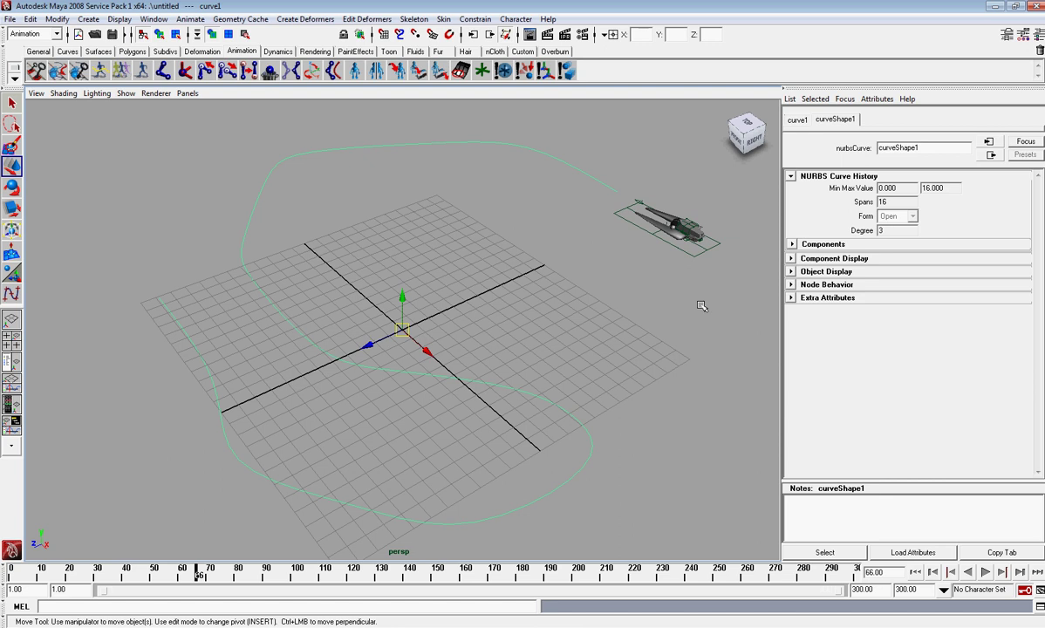
Select the Republic_Fighter, then add the looping curve to the selection.
{"action": "left_click", "coordinate": [12, 102]}
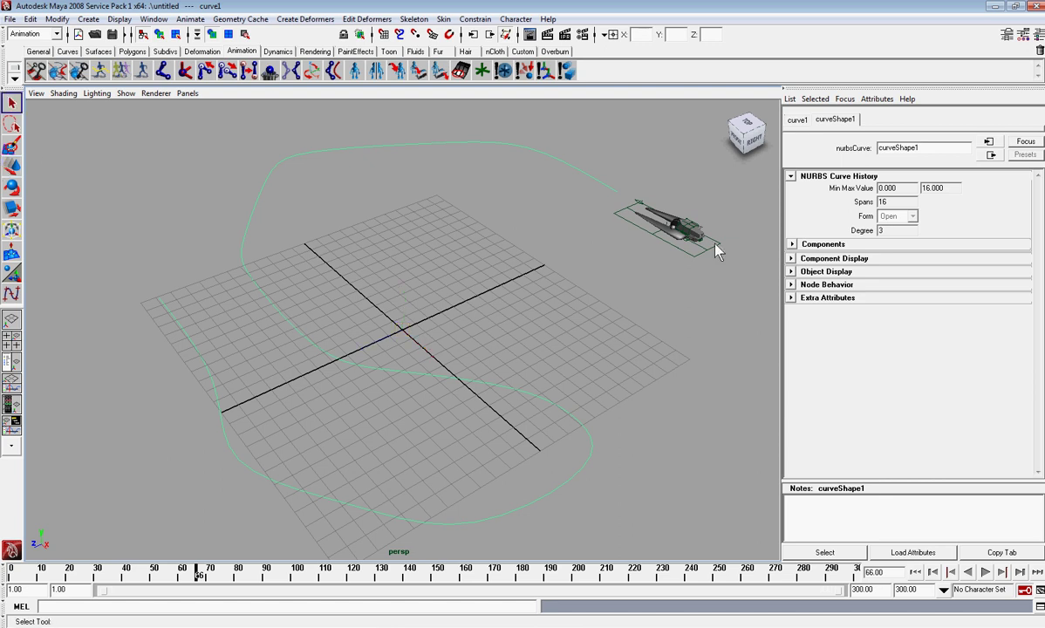
{"action": "left_click", "coordinate": [685, 242]}
{"action": "left_click", "coordinate": [607, 175], "text": "shift"}
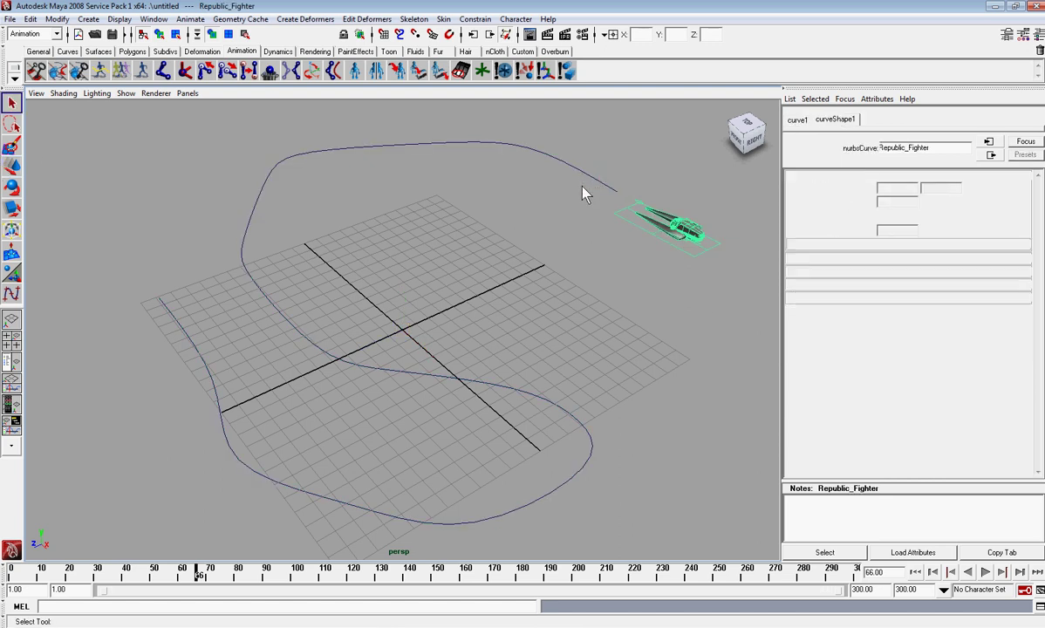
Attach the fighter over frames 1–300 with Follow, Front axis X, Up axis Y and Bank.
{"action": "left_click", "coordinate": [190, 19]}
{"action": "mouse_move", "coordinate": [157, 267]}
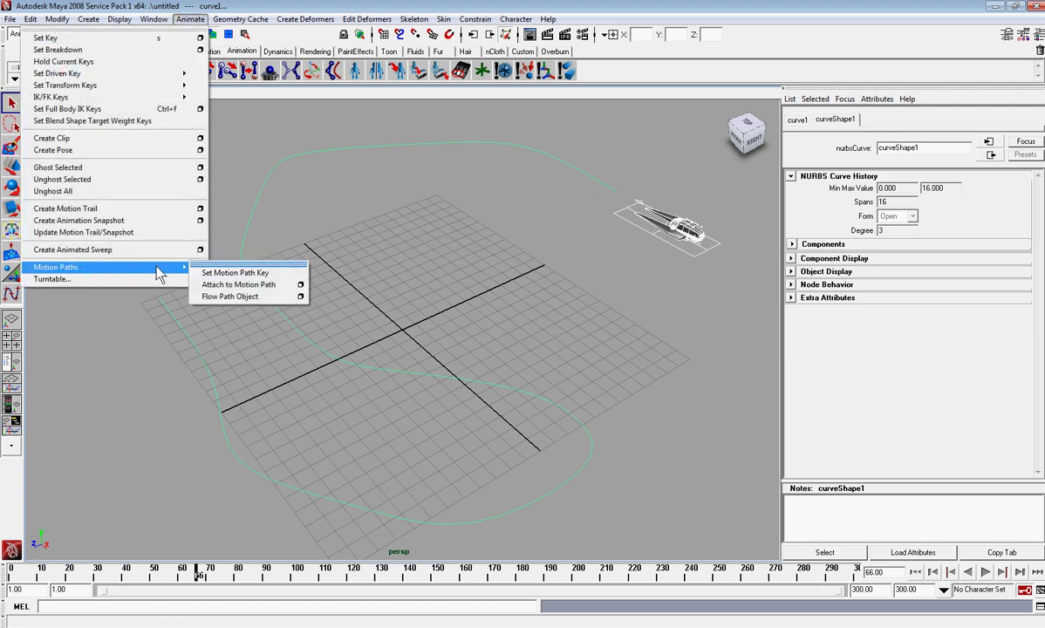
{"action": "left_click", "coordinate": [300, 284]}
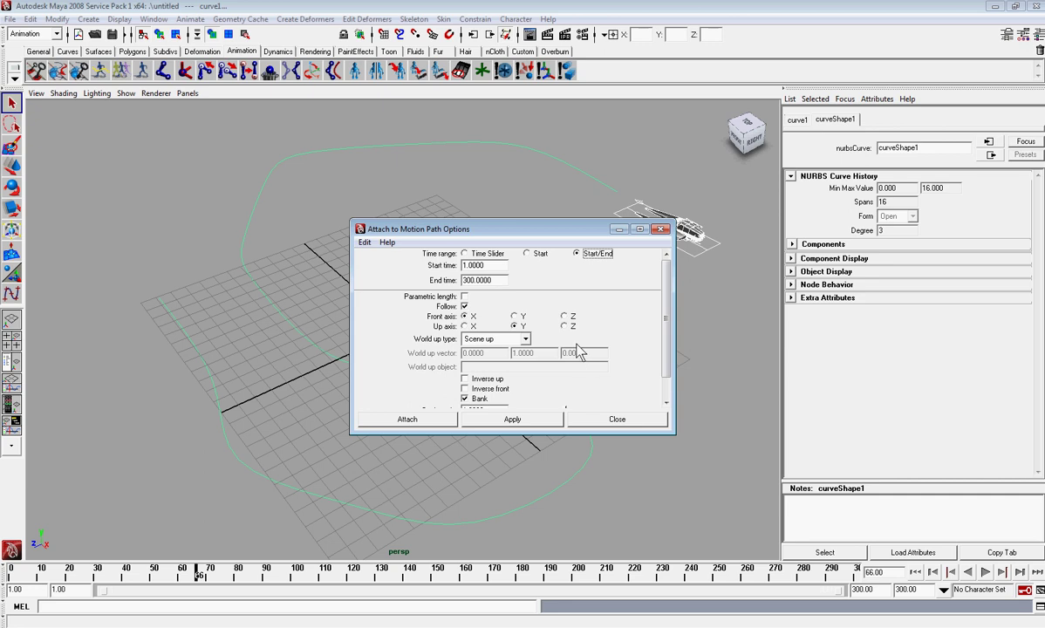
{"action": "left_click", "coordinate": [465, 316]}
{"action": "left_click", "coordinate": [516, 328]}
{"action": "left_click_drag", "start_coordinate": [665, 329], "coordinate": [665, 348]}
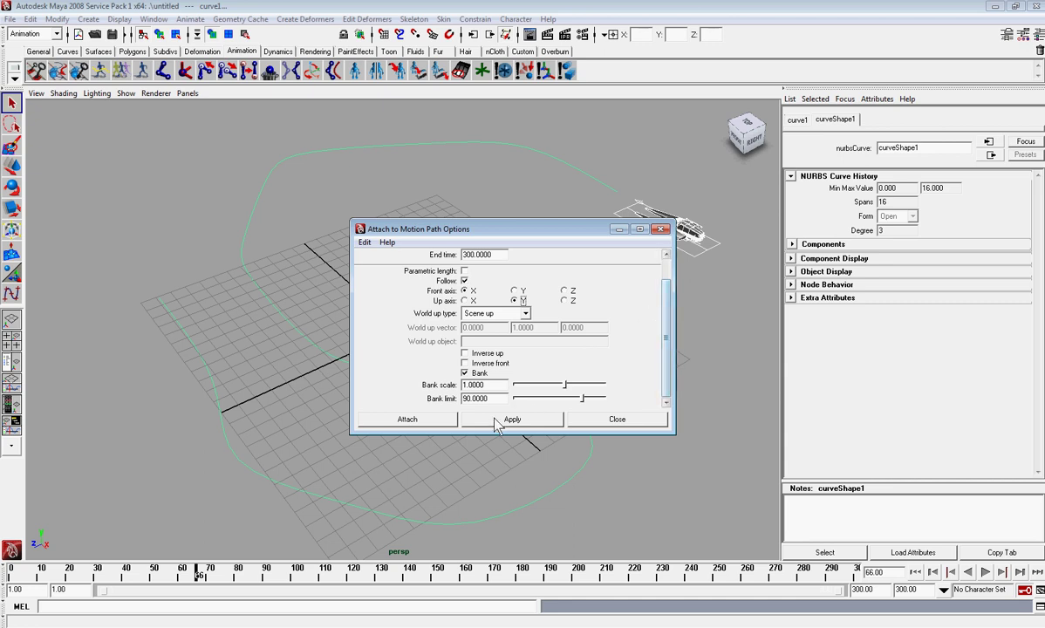
{"action": "double_click", "coordinate": [494, 384]}
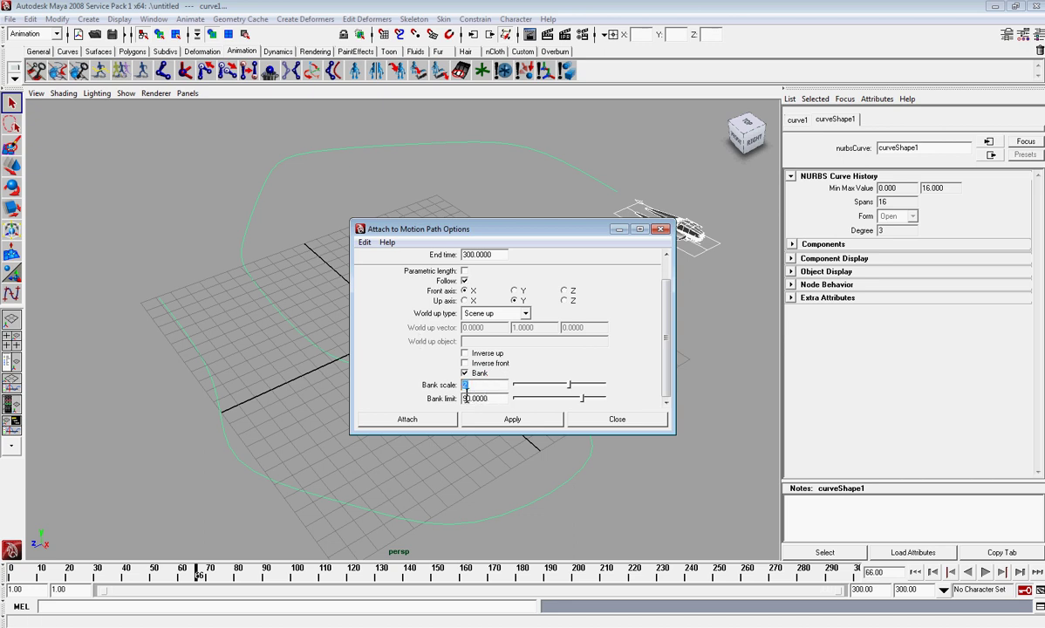
{"action": "left_click", "coordinate": [513, 420]}
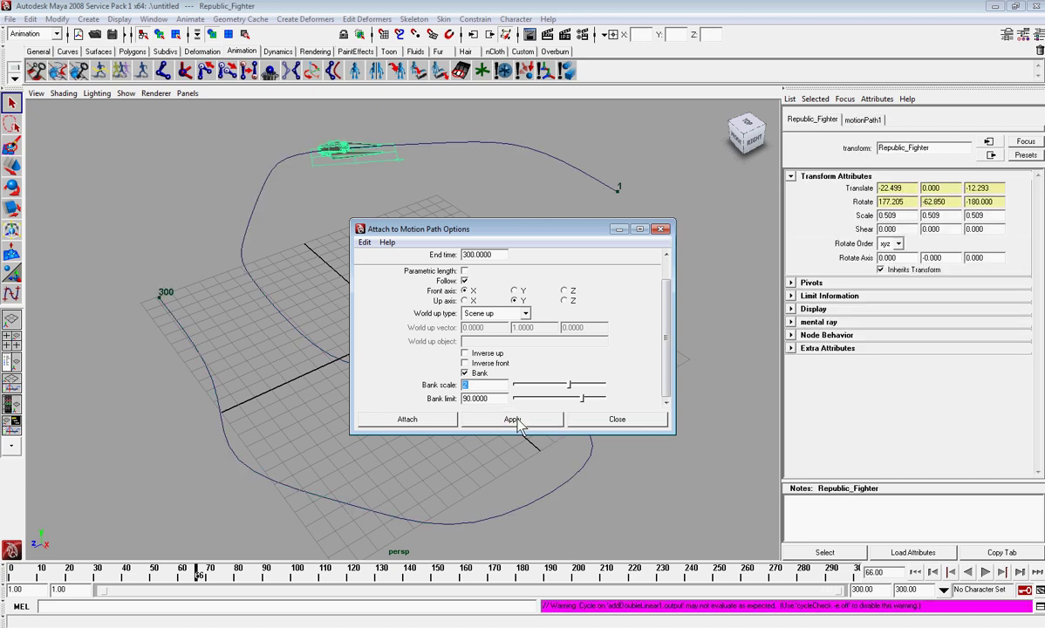
Rewind, play the fighter along the looping curve, and stop at frame 159.
{"action": "left_click", "coordinate": [660, 230]}
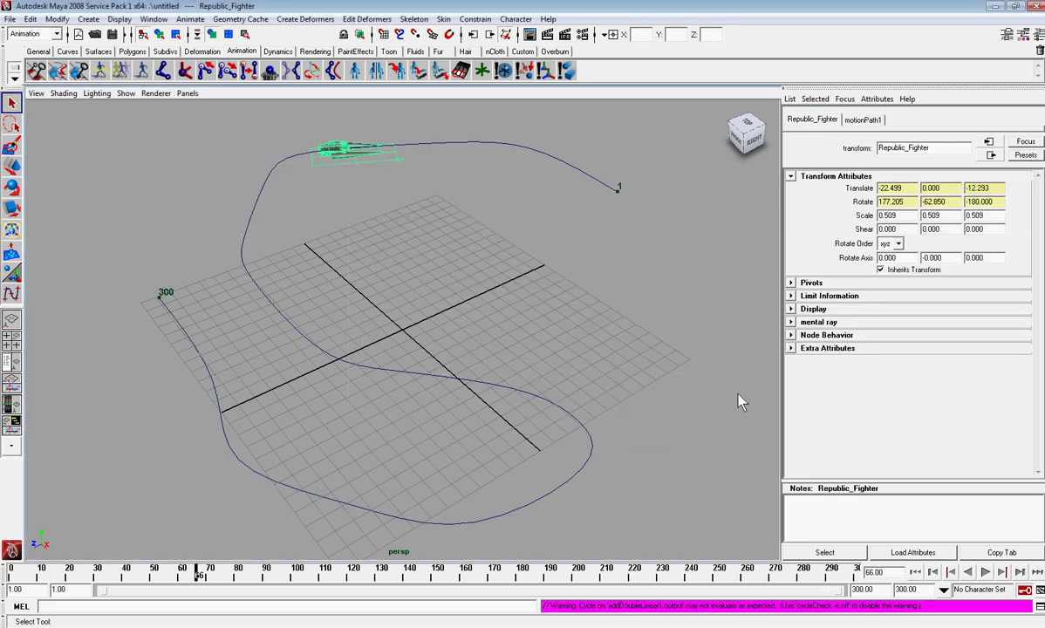
{"action": "left_click", "coordinate": [915, 571]}
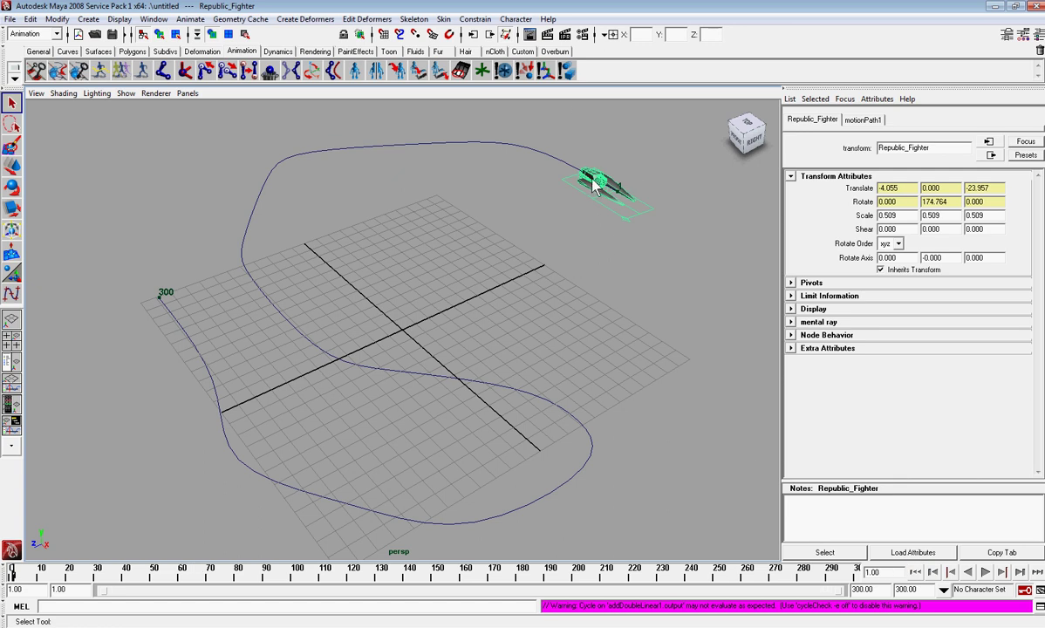
{"action": "left_click", "coordinate": [985, 571]}
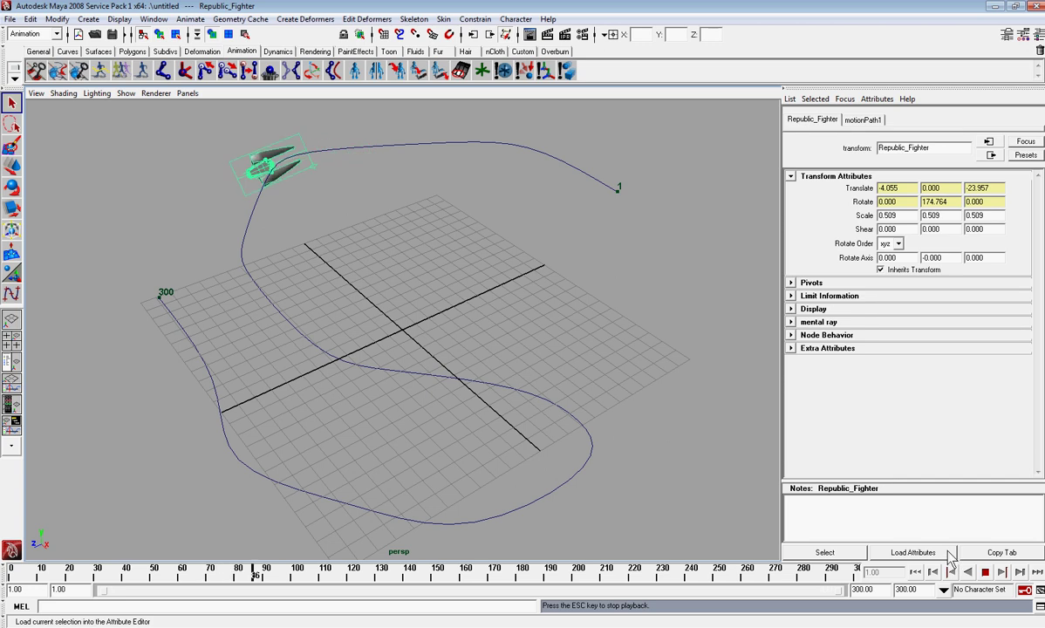
{"action": "scroll", "coordinate": [547, 472], "scroll_direction": "up", "scroll_amount": 8}
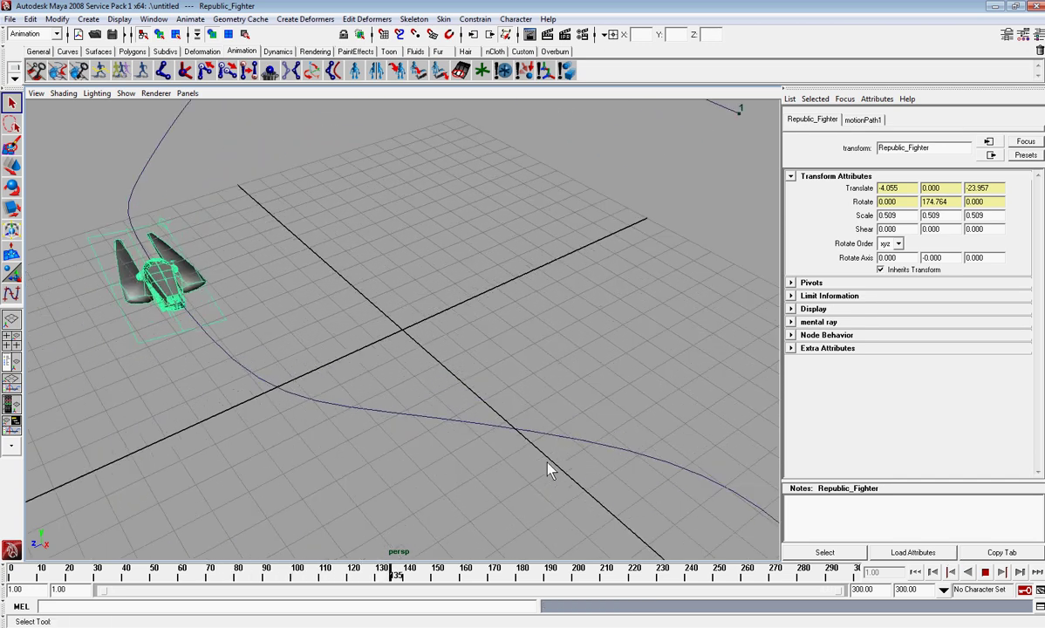
{"action": "scroll", "coordinate": [615, 491], "scroll_direction": "down", "scroll_amount": 10}
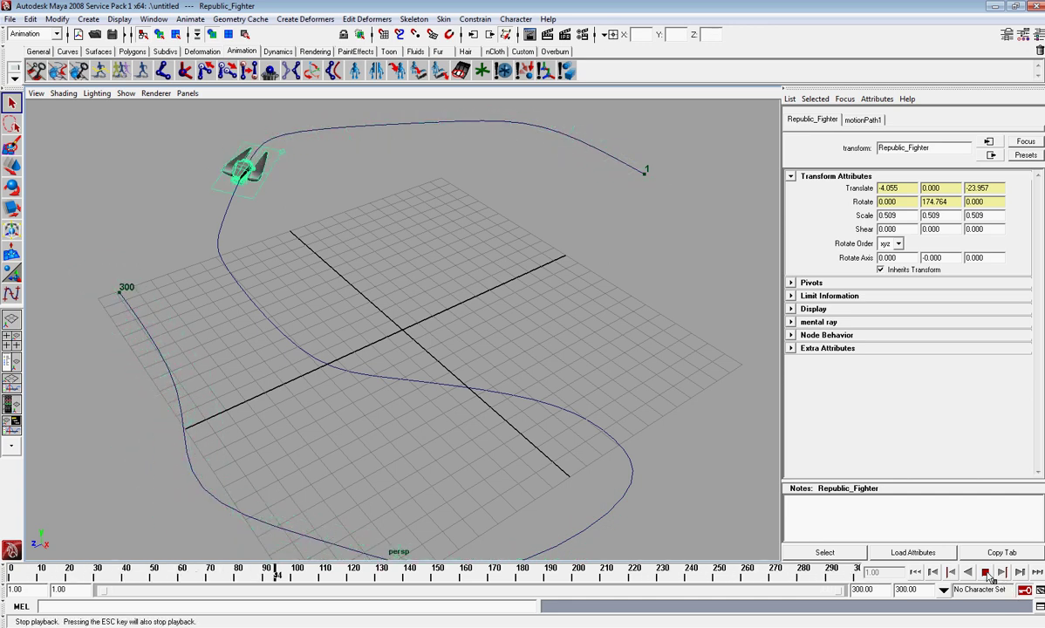
{"action": "left_click", "coordinate": [986, 572]}
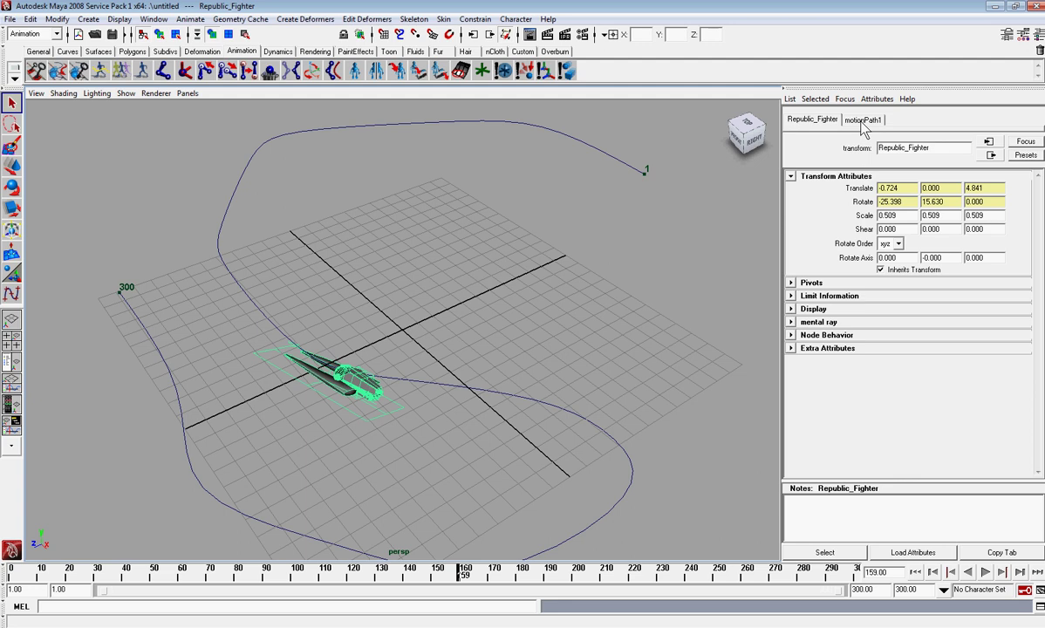
Enable Inverse Front on motionPath1 and try front axis Y with up axis Z.
{"action": "left_click", "coordinate": [861, 122]}
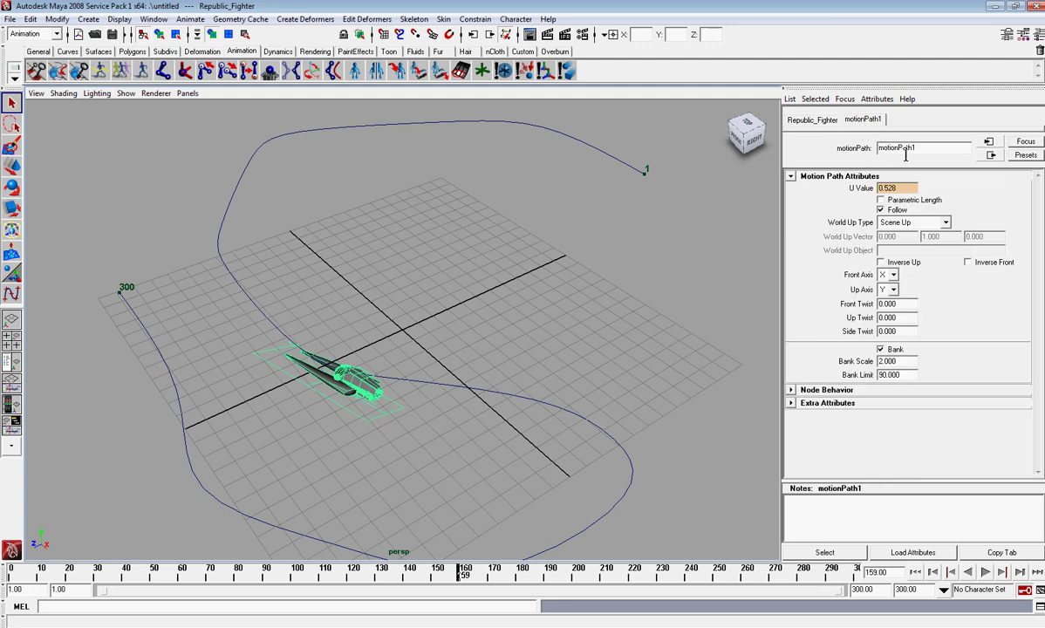
{"action": "left_click", "coordinate": [968, 262]}
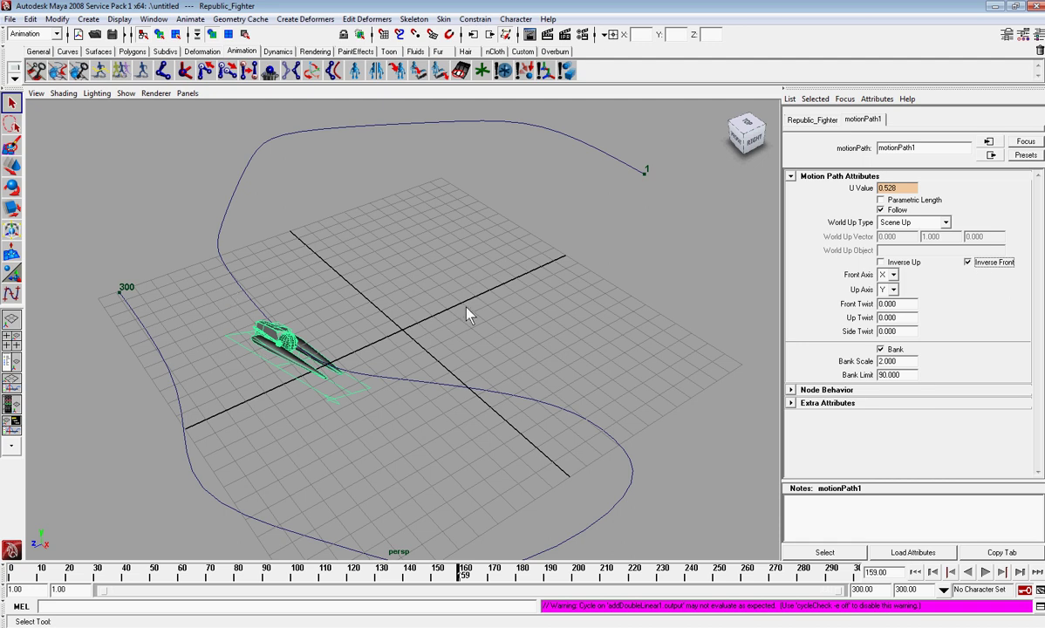
{"action": "left_click", "coordinate": [887, 275]}
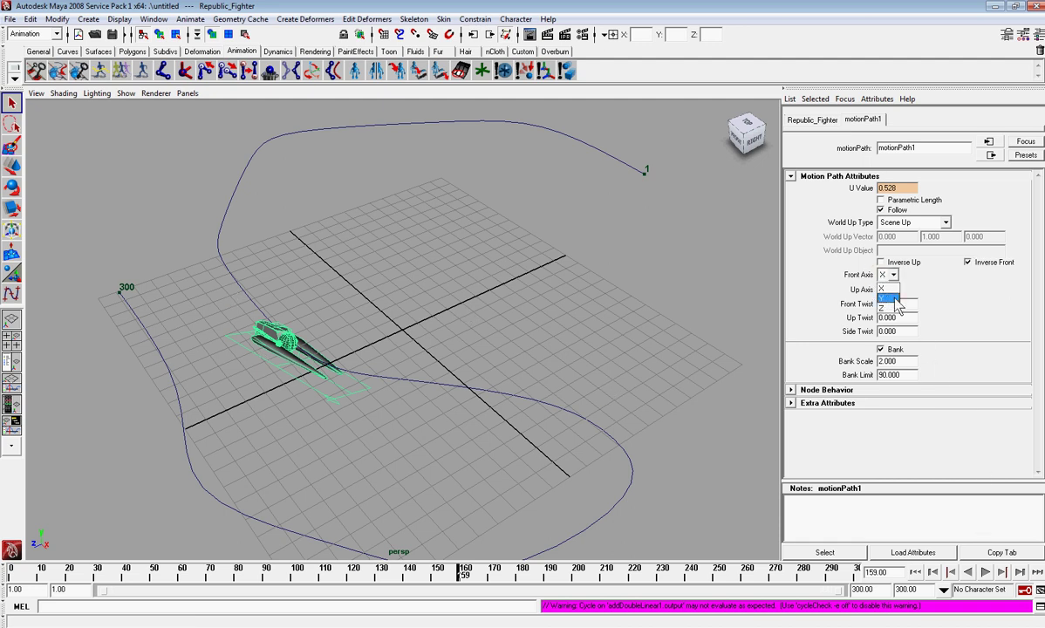
{"action": "left_click", "coordinate": [883, 297]}
{"action": "left_click", "coordinate": [889, 290]}
{"action": "left_click", "coordinate": [884, 311]}
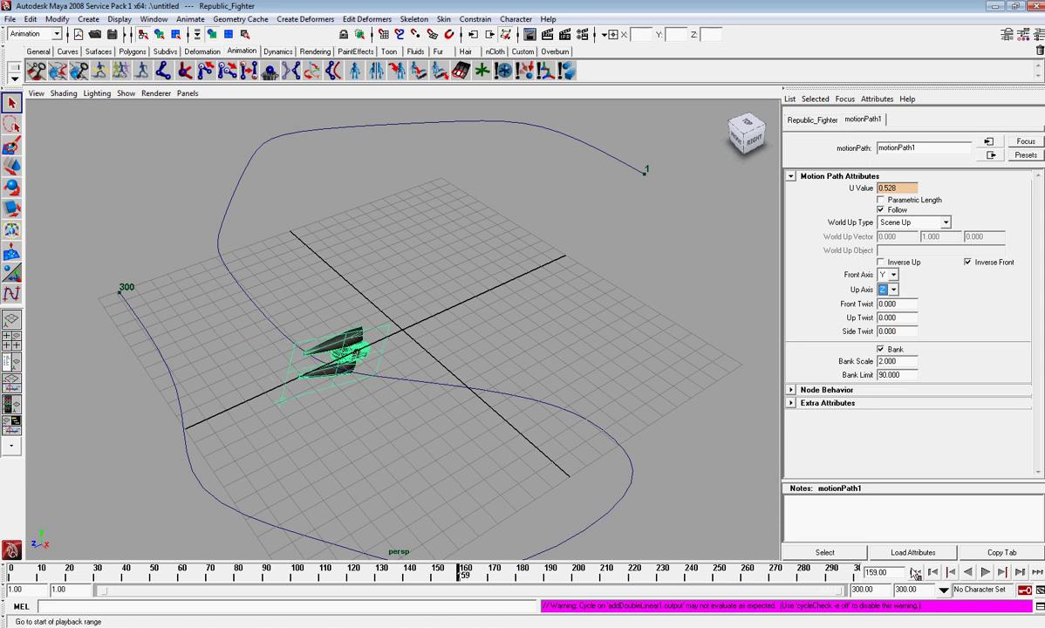
Preview the animation from the start, then restore front axis X and up axis Y.
{"action": "left_click", "coordinate": [916, 571]}
{"action": "left_click", "coordinate": [986, 571]}
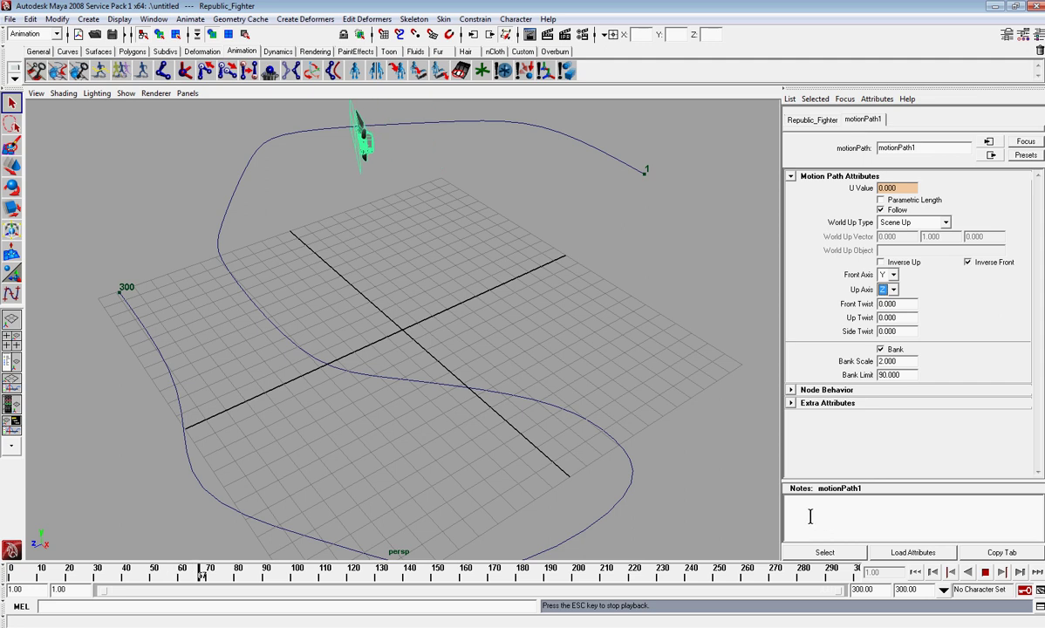
{"action": "left_click", "coordinate": [986, 572]}
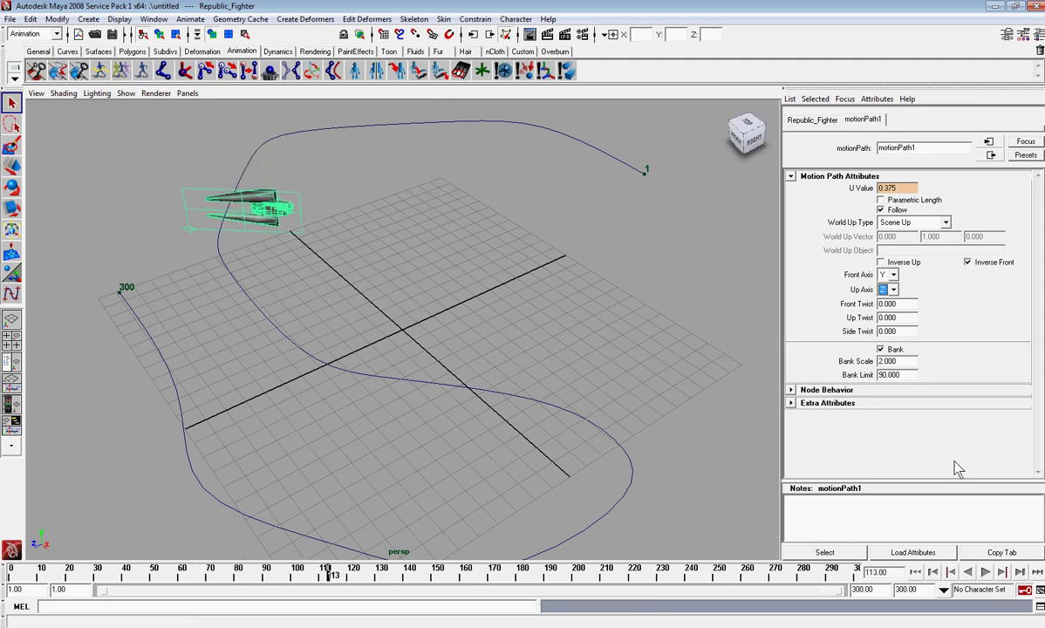
{"action": "left_click", "coordinate": [887, 275]}
{"action": "left_click", "coordinate": [883, 289]}
{"action": "left_click", "coordinate": [888, 289]}
{"action": "left_click", "coordinate": [896, 314]}
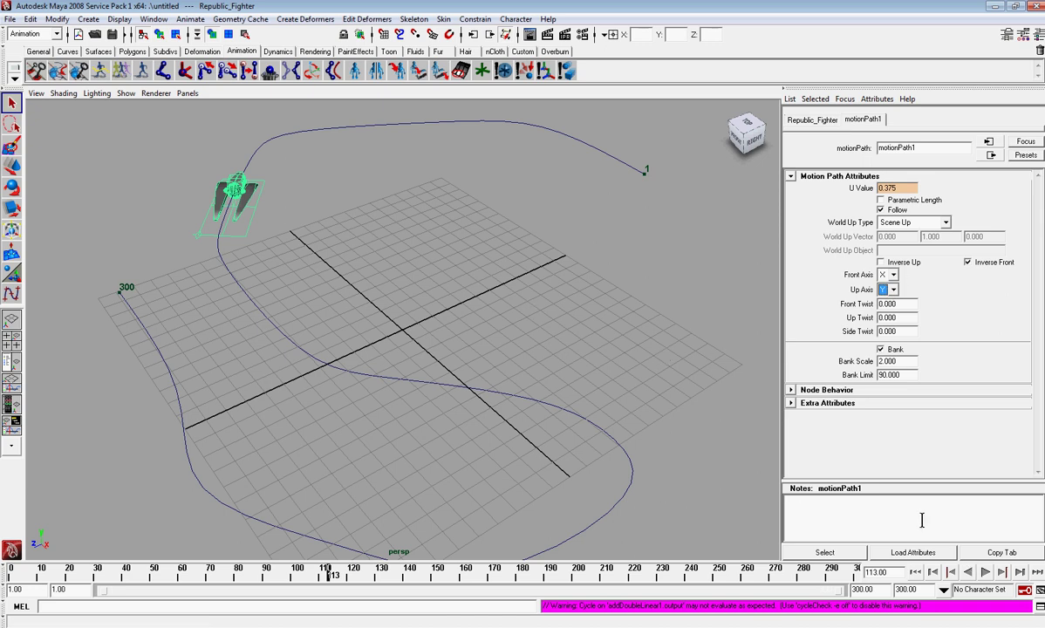
Set motionPath1's Bank Scale to 5 and play the animation to preview the banking.
{"action": "left_click_drag", "start_coordinate": [903, 361], "coordinate": [793, 364]}
{"action": "type", "text": "5"}
{"action": "key", "text": "Return"}
{"action": "left_click", "coordinate": [985, 572]}
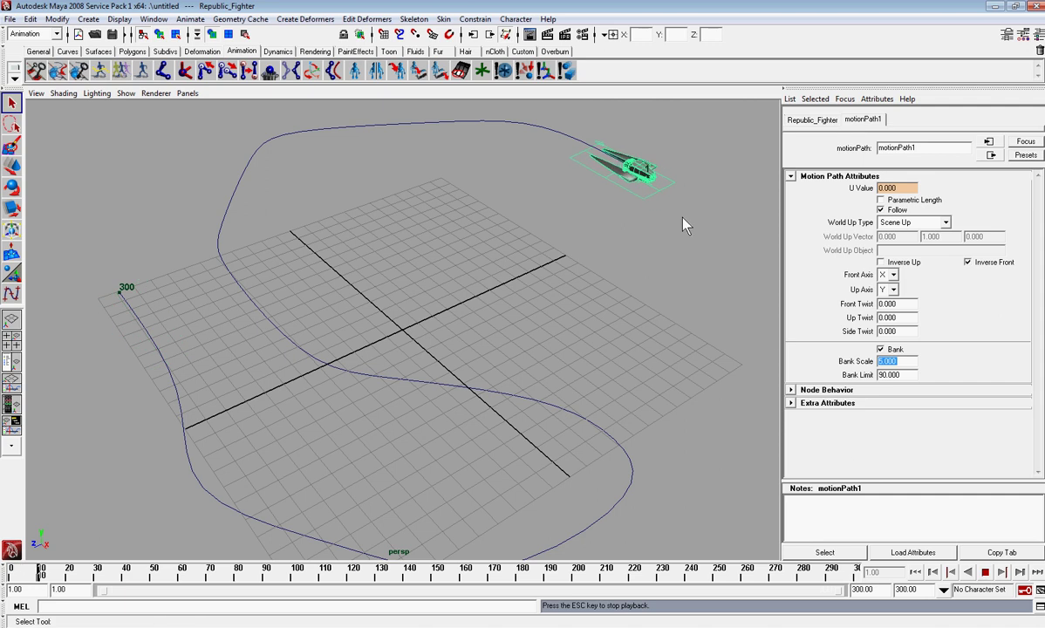
{"action": "scroll", "coordinate": [434, 348], "scroll_direction": "down", "scroll_amount": 3}
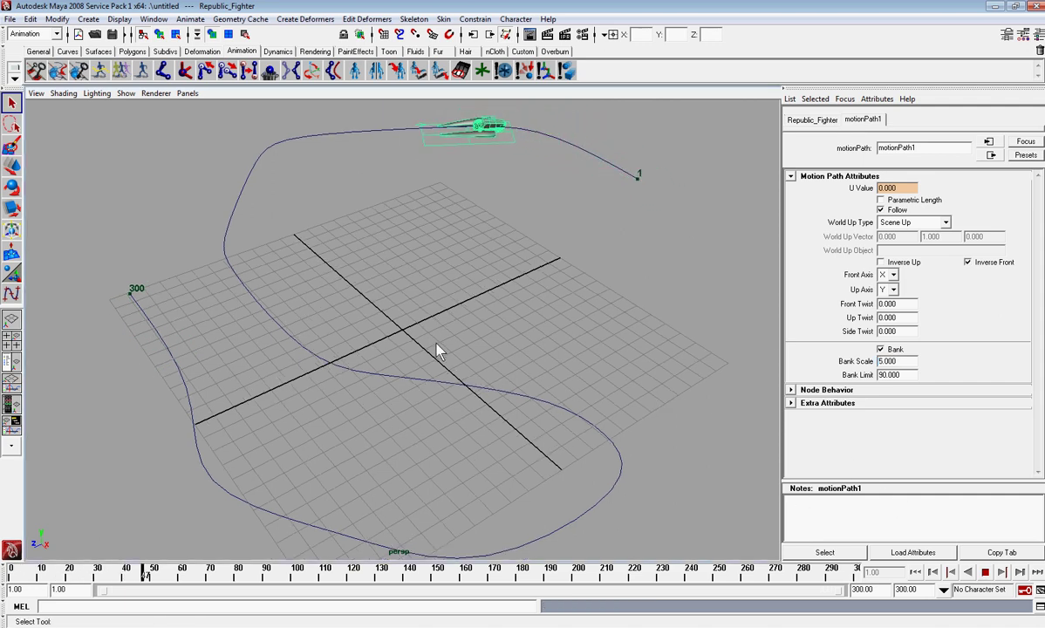
{"action": "left_click", "coordinate": [985, 572]}
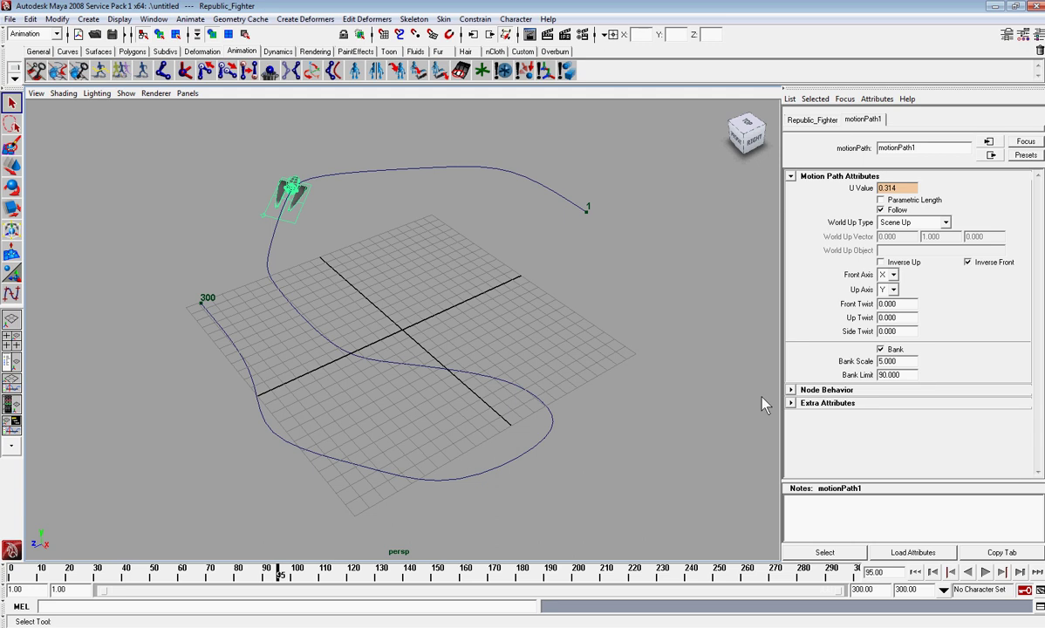